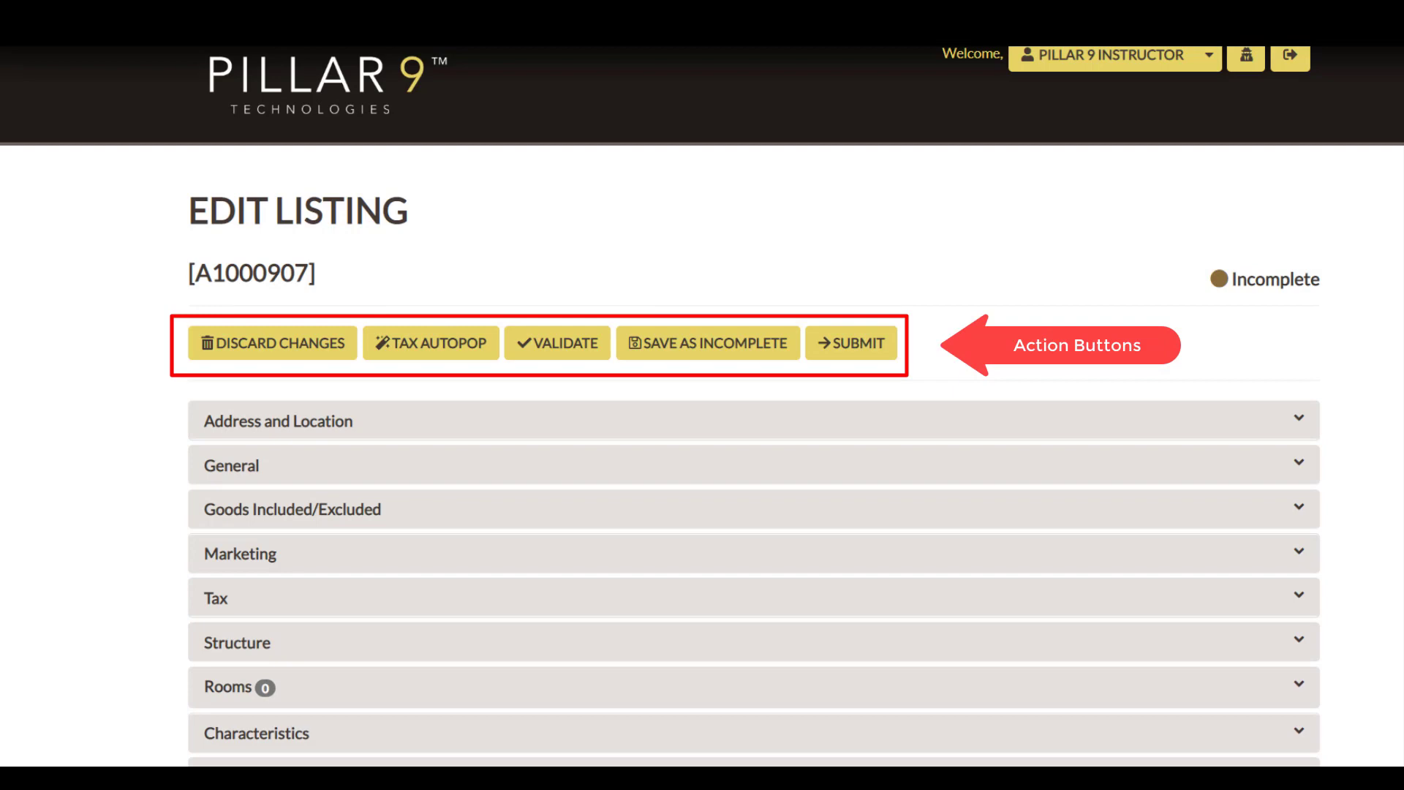
Look over the listing's input sections, then expand Address and Location and examine its required fields.
scroll(968, 344, down, 9)
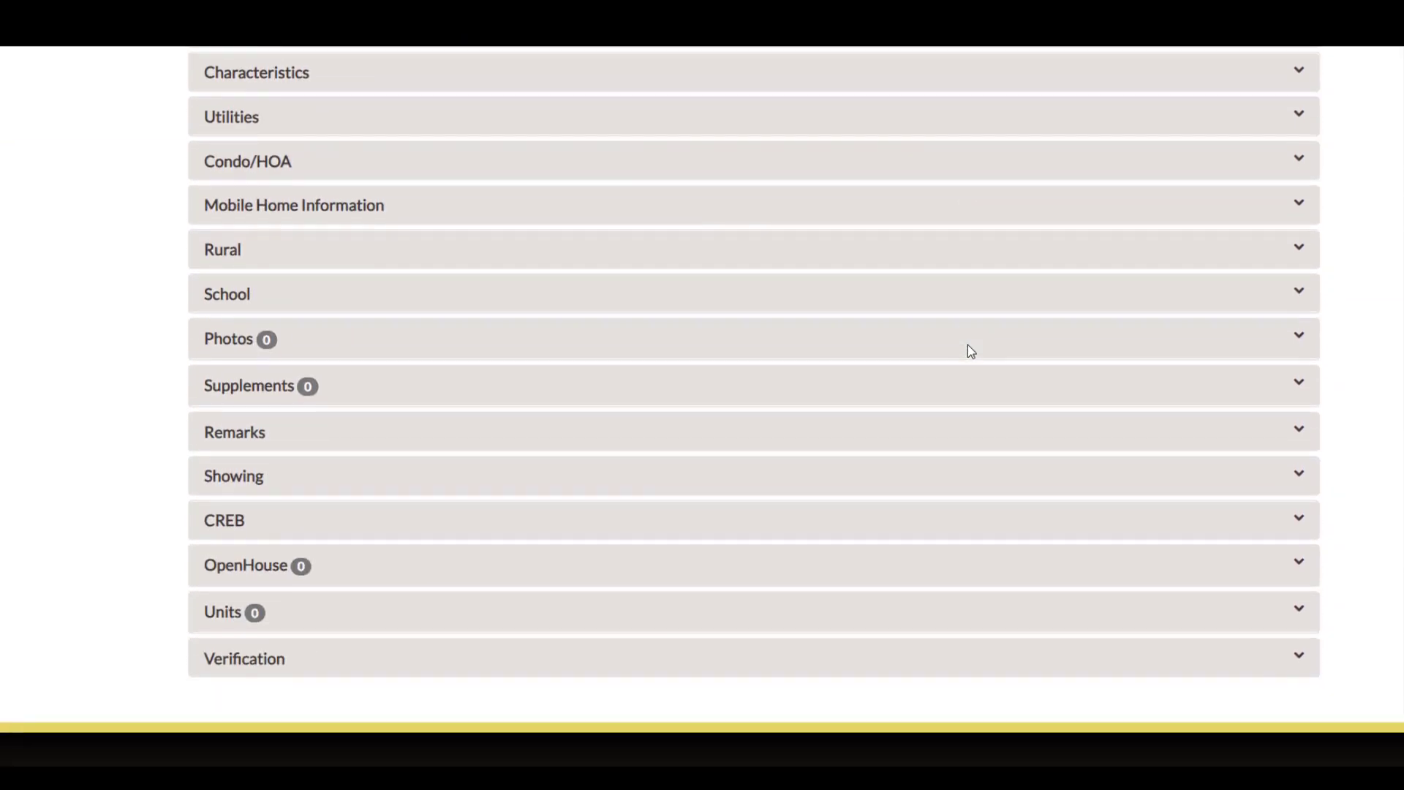
scroll(968, 351, up, 10)
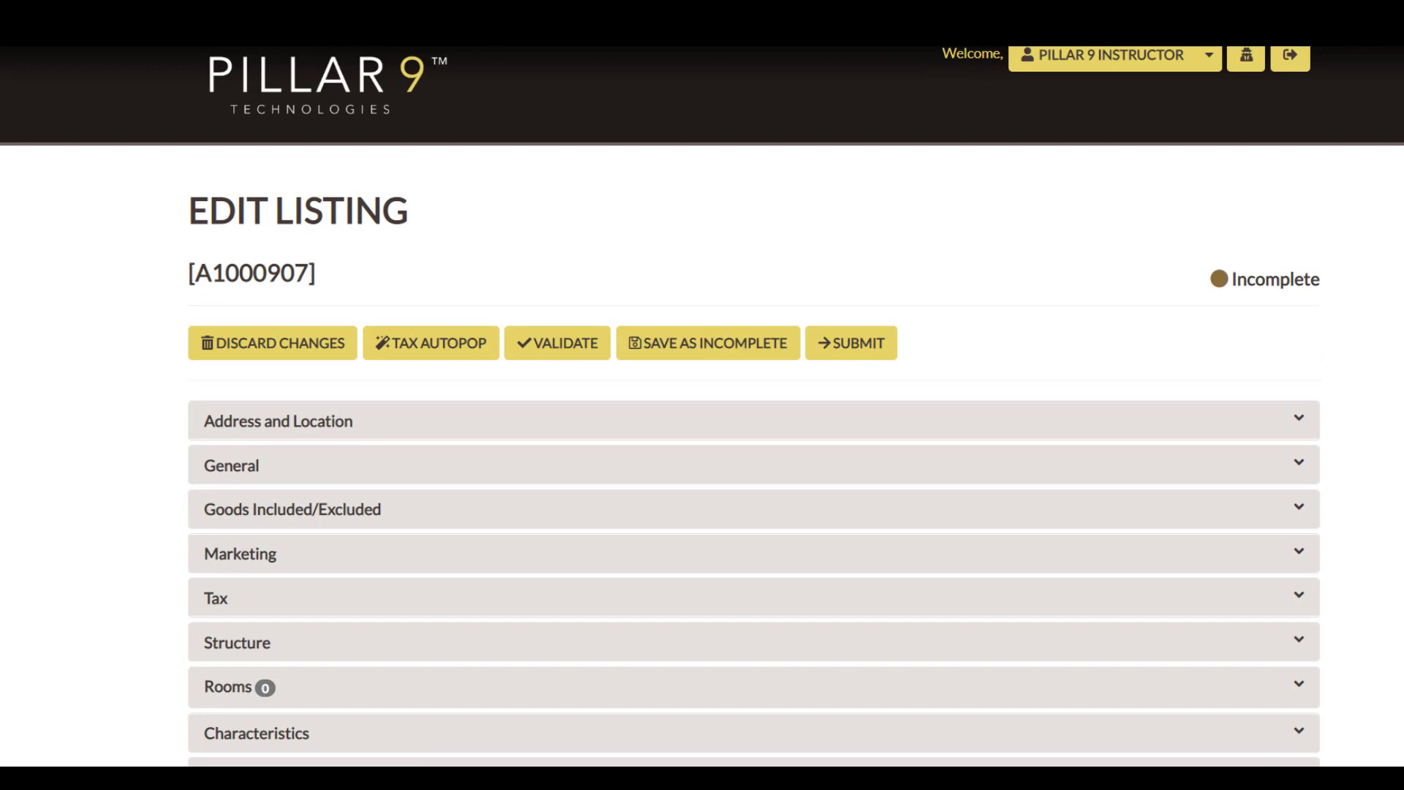
click(965, 424)
scroll(1100, 461, down, 2)
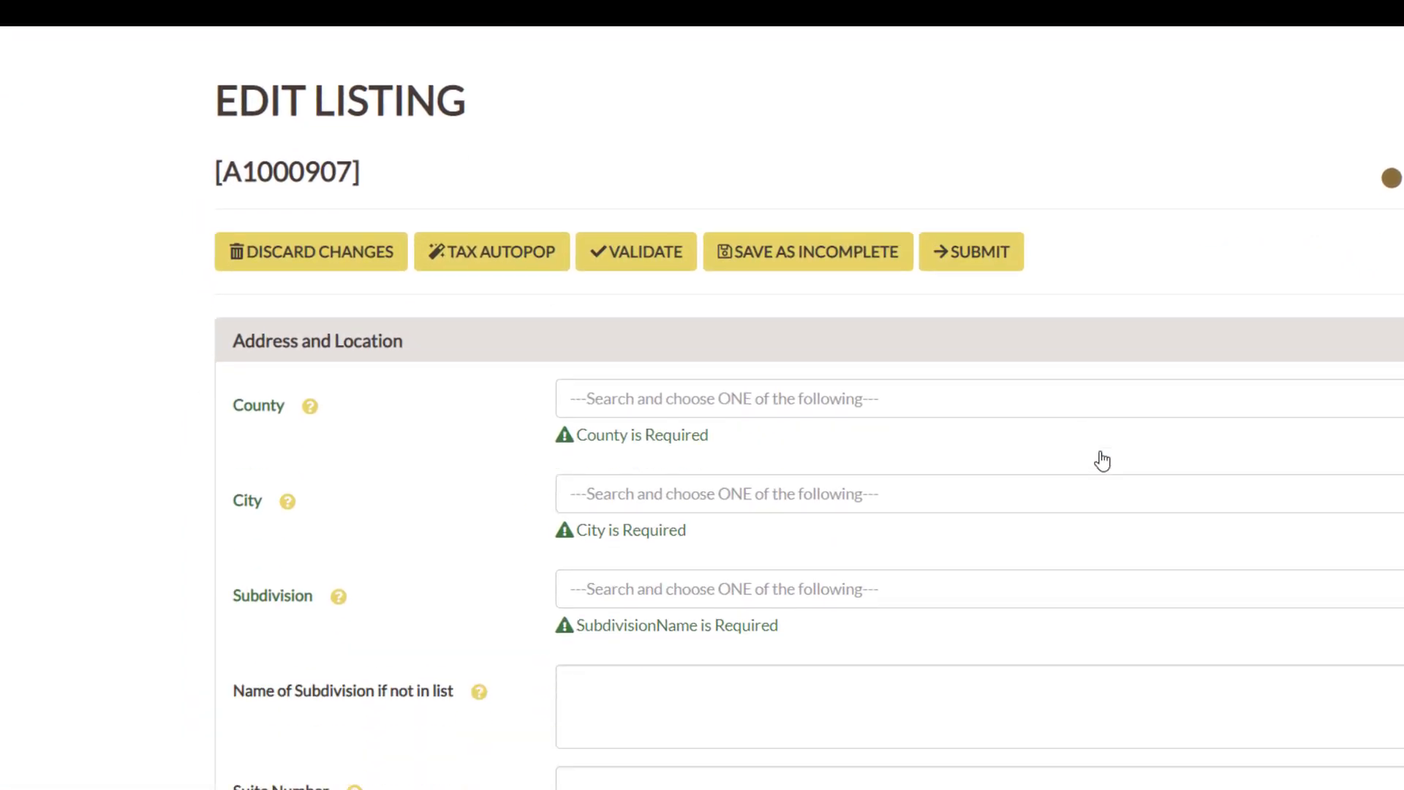
scroll(1102, 460, down, 2)
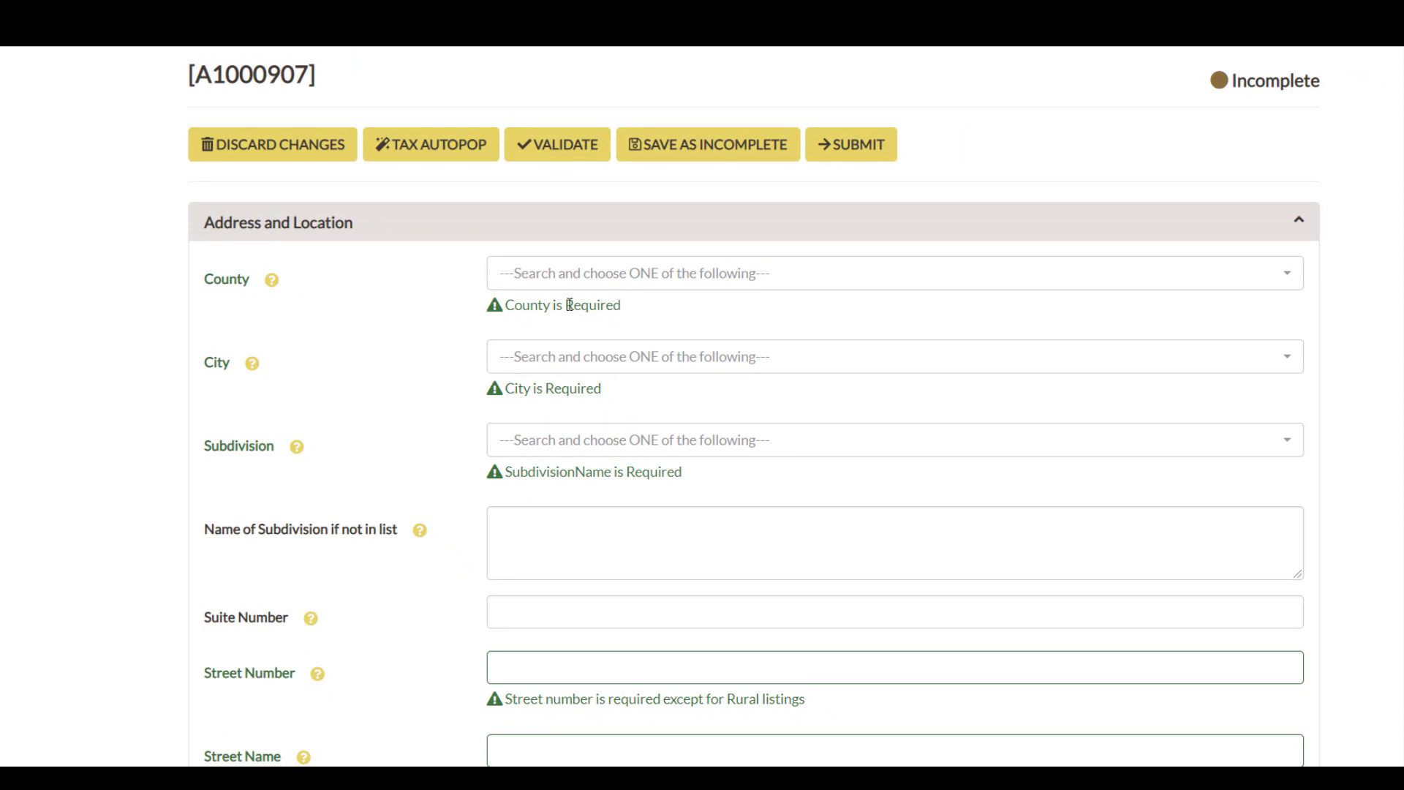
mouse_move(302, 457)
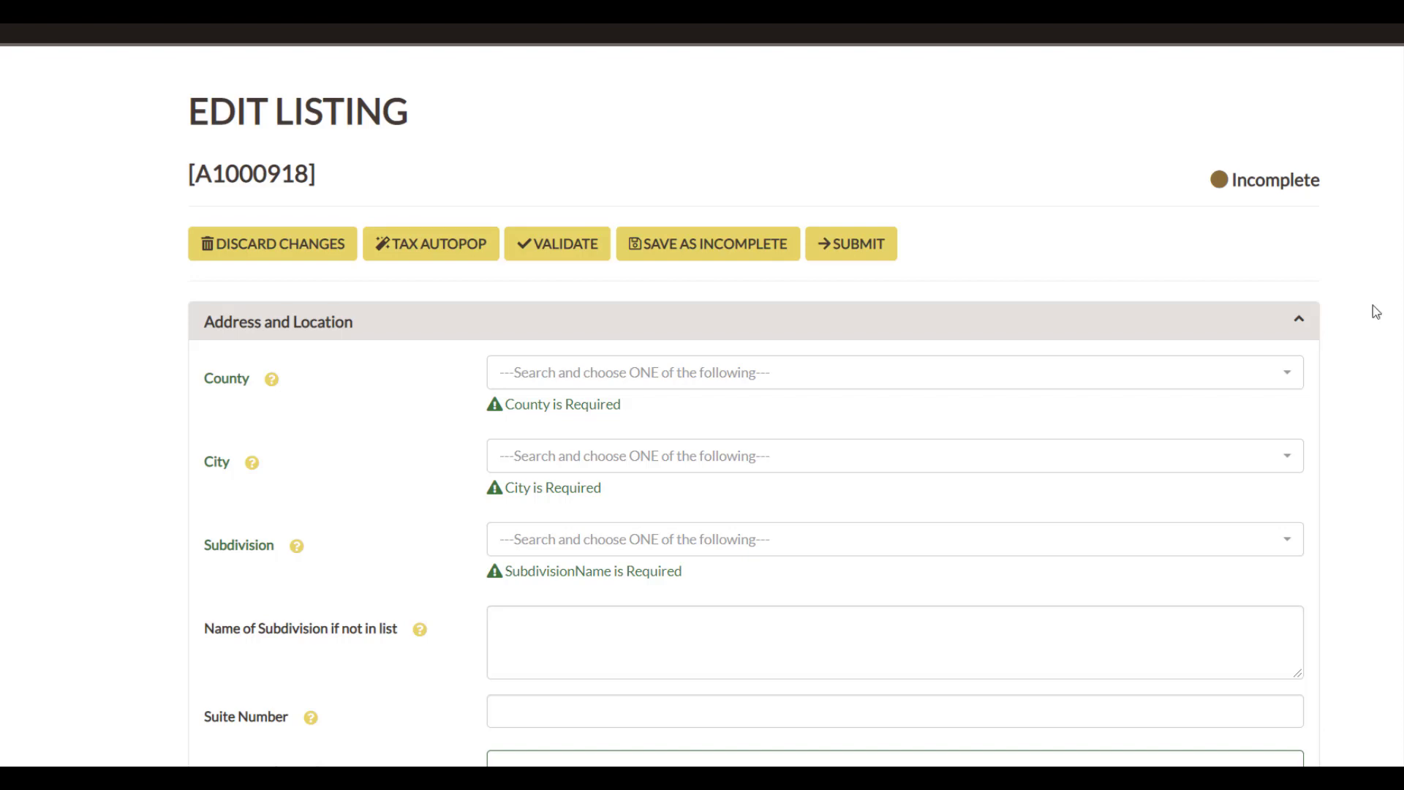
Use Tax Autopop to search for street name Maple and fill the listing from the third tax record found.
click(468, 253)
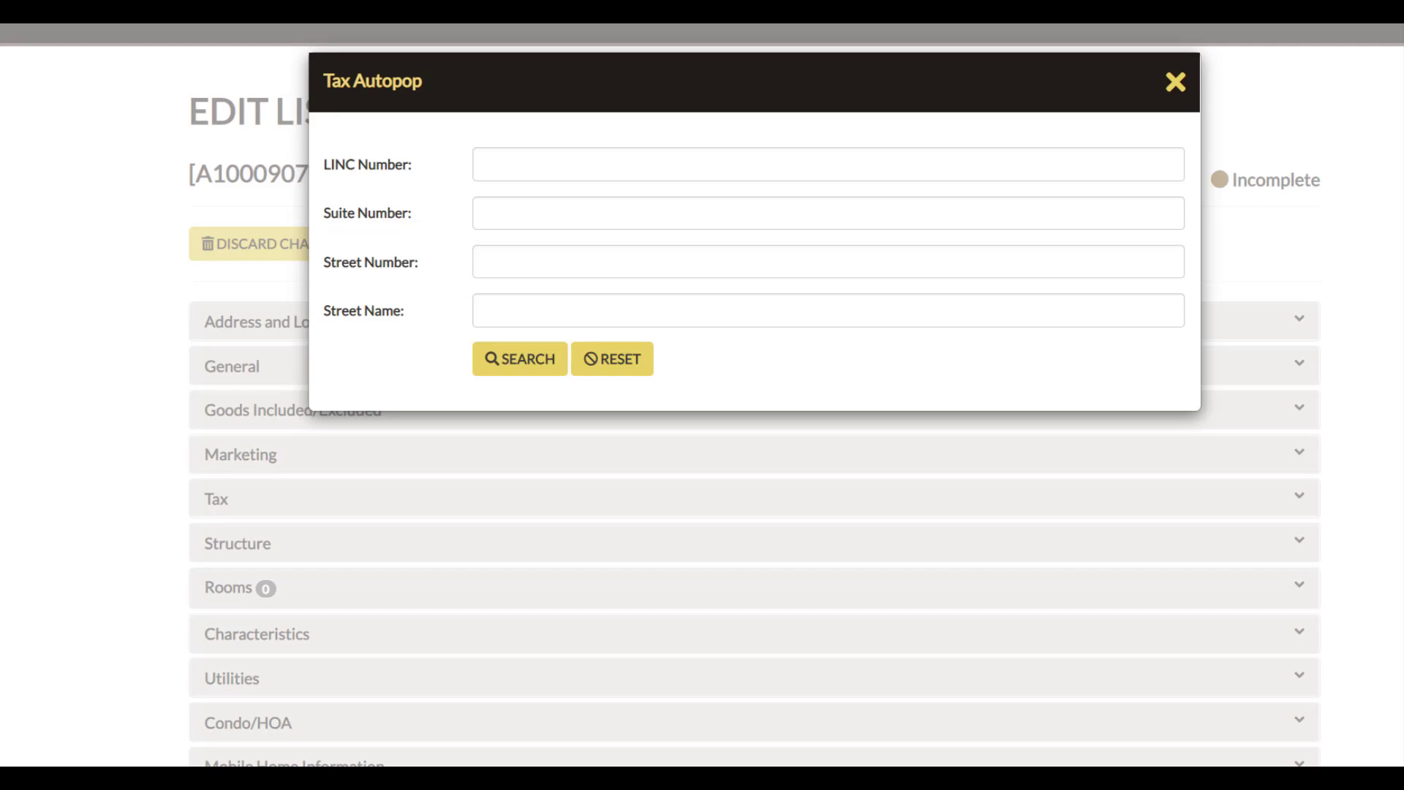
click(938, 313)
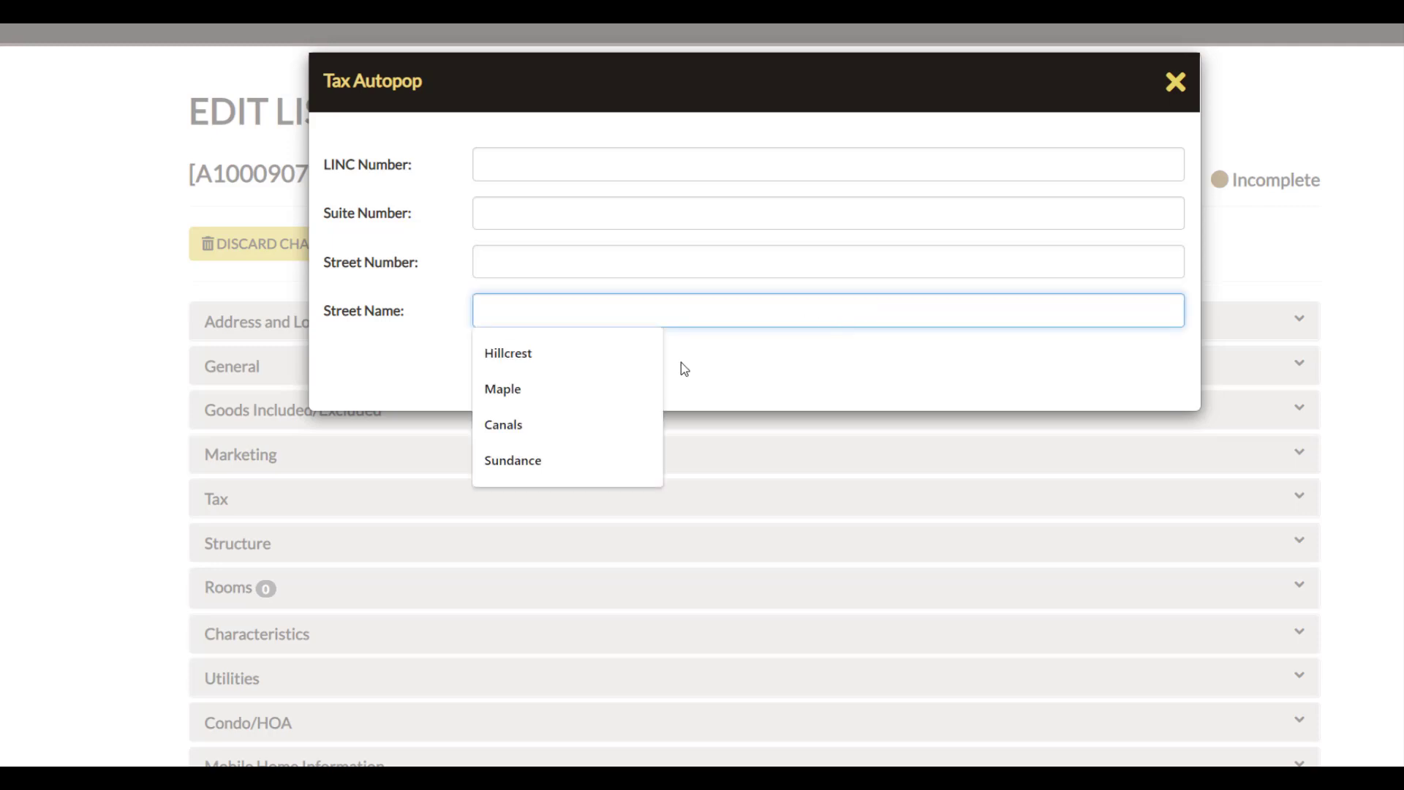
click(642, 383)
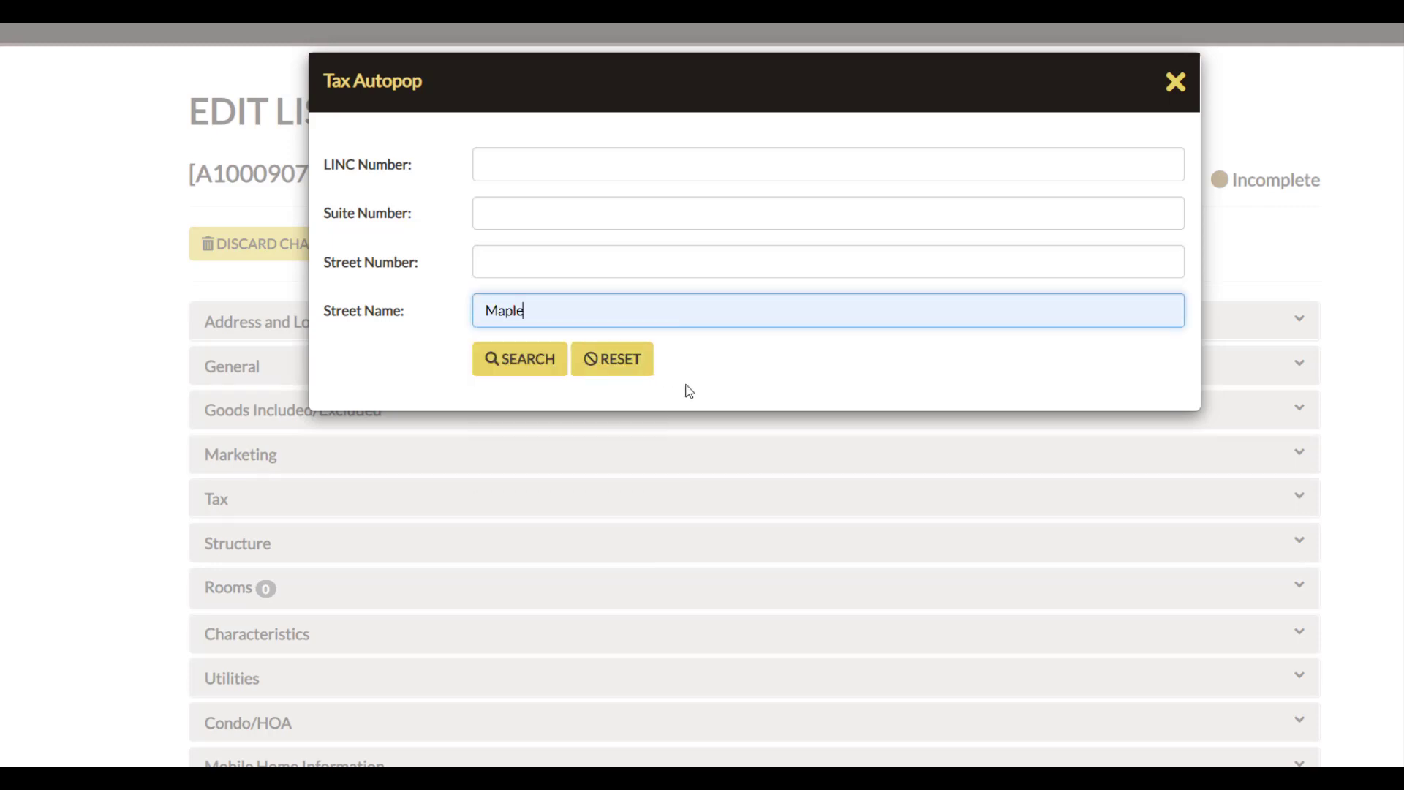
click(535, 369)
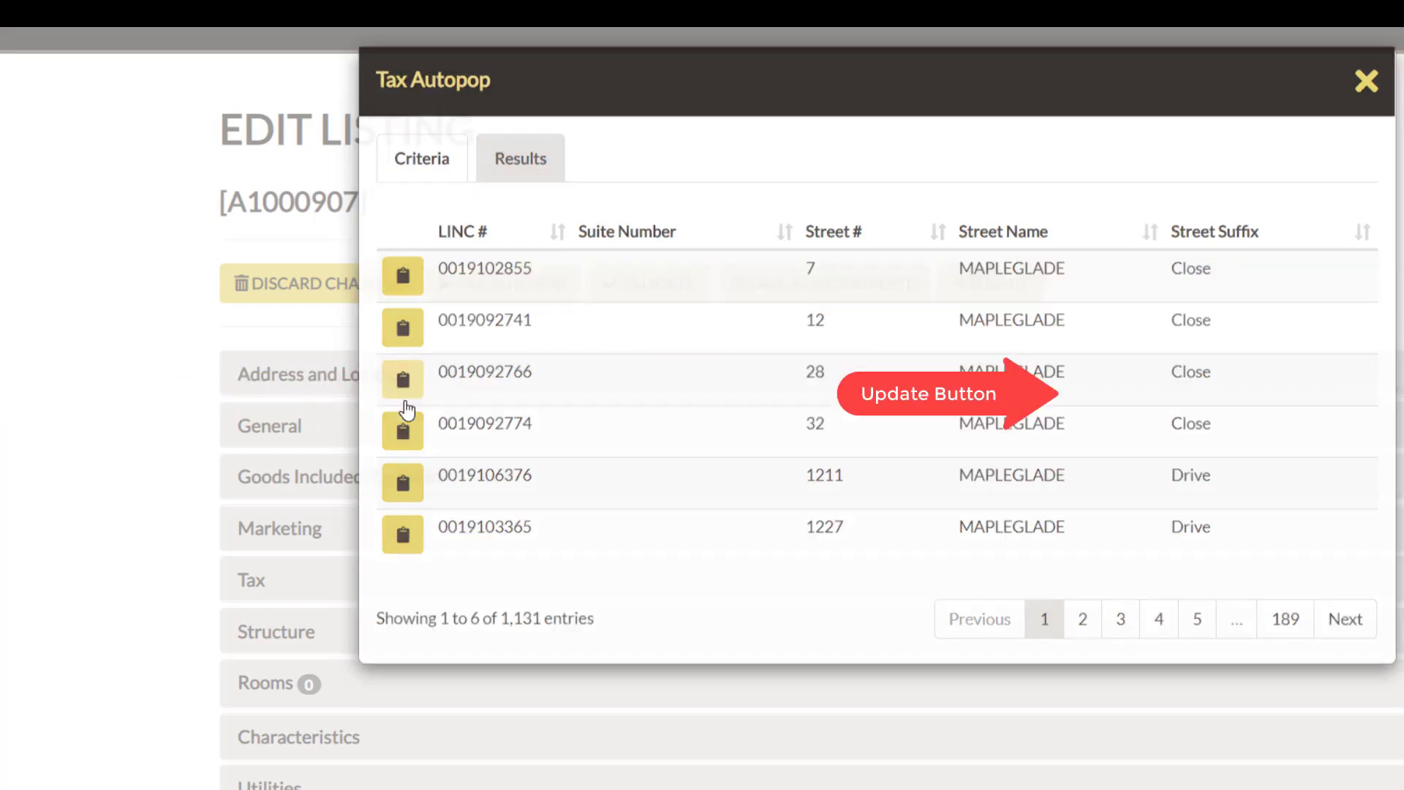
click(404, 404)
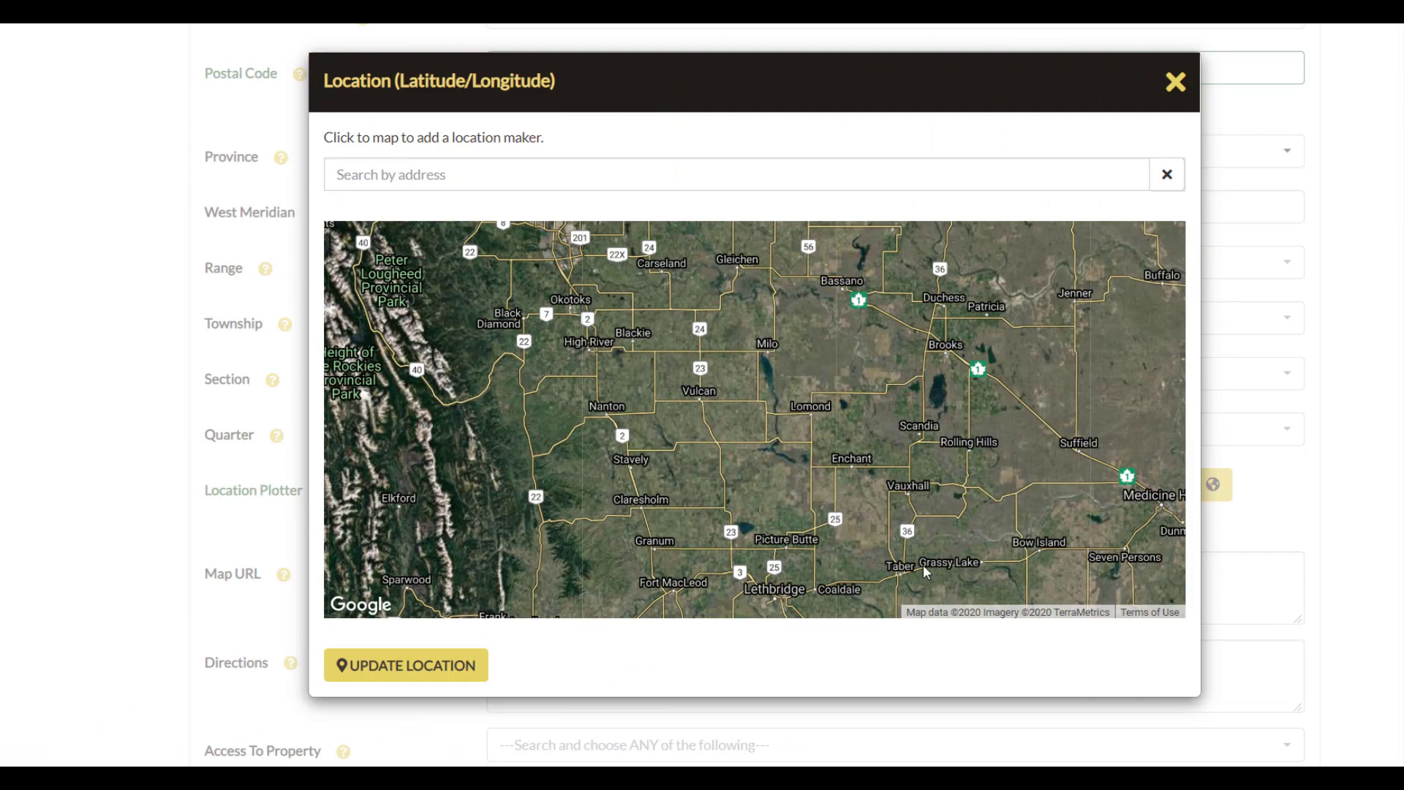
Examine southern Alberta on the Location Plotter map at different scales and close the map without updating the location.
scroll(924, 567, down, 1)
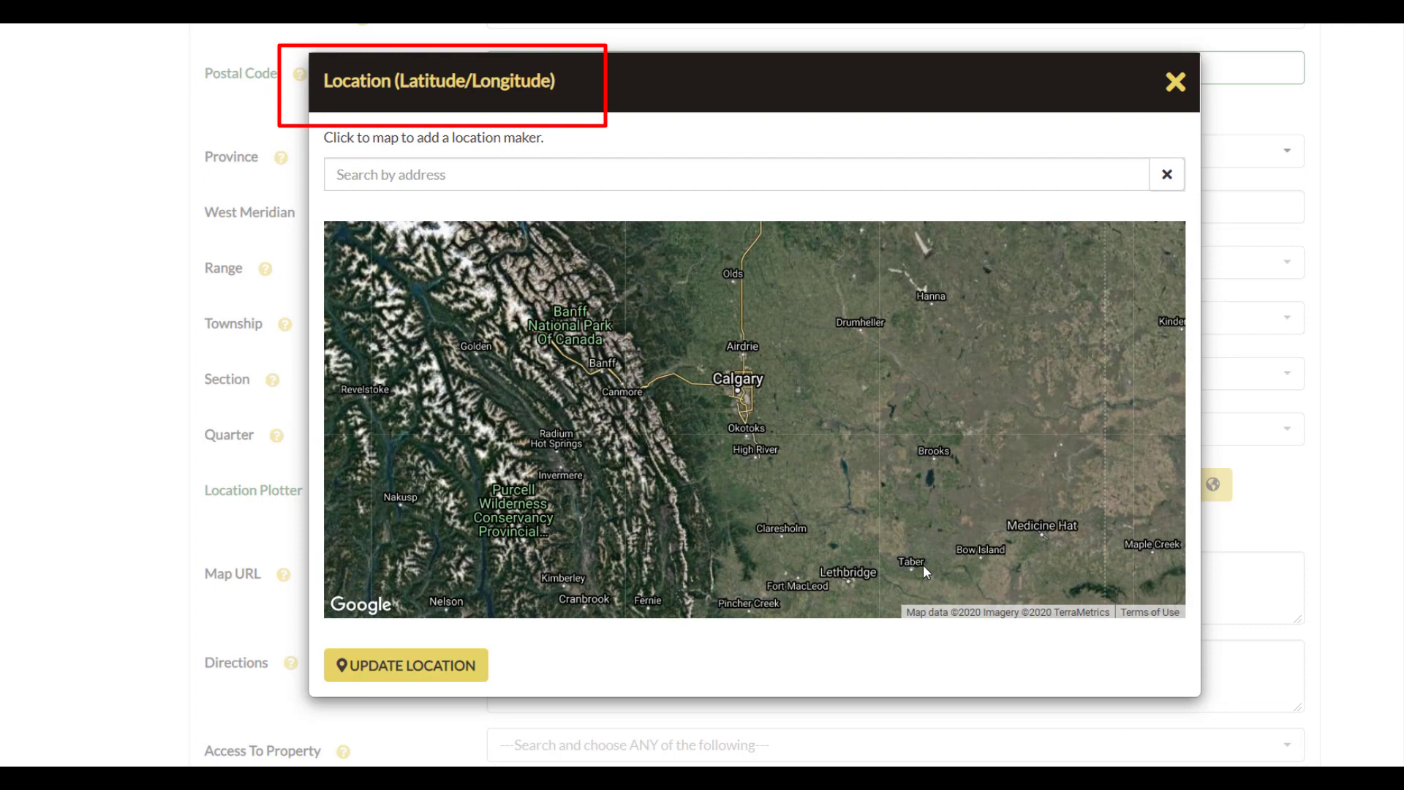
scroll(922, 565, up, 2)
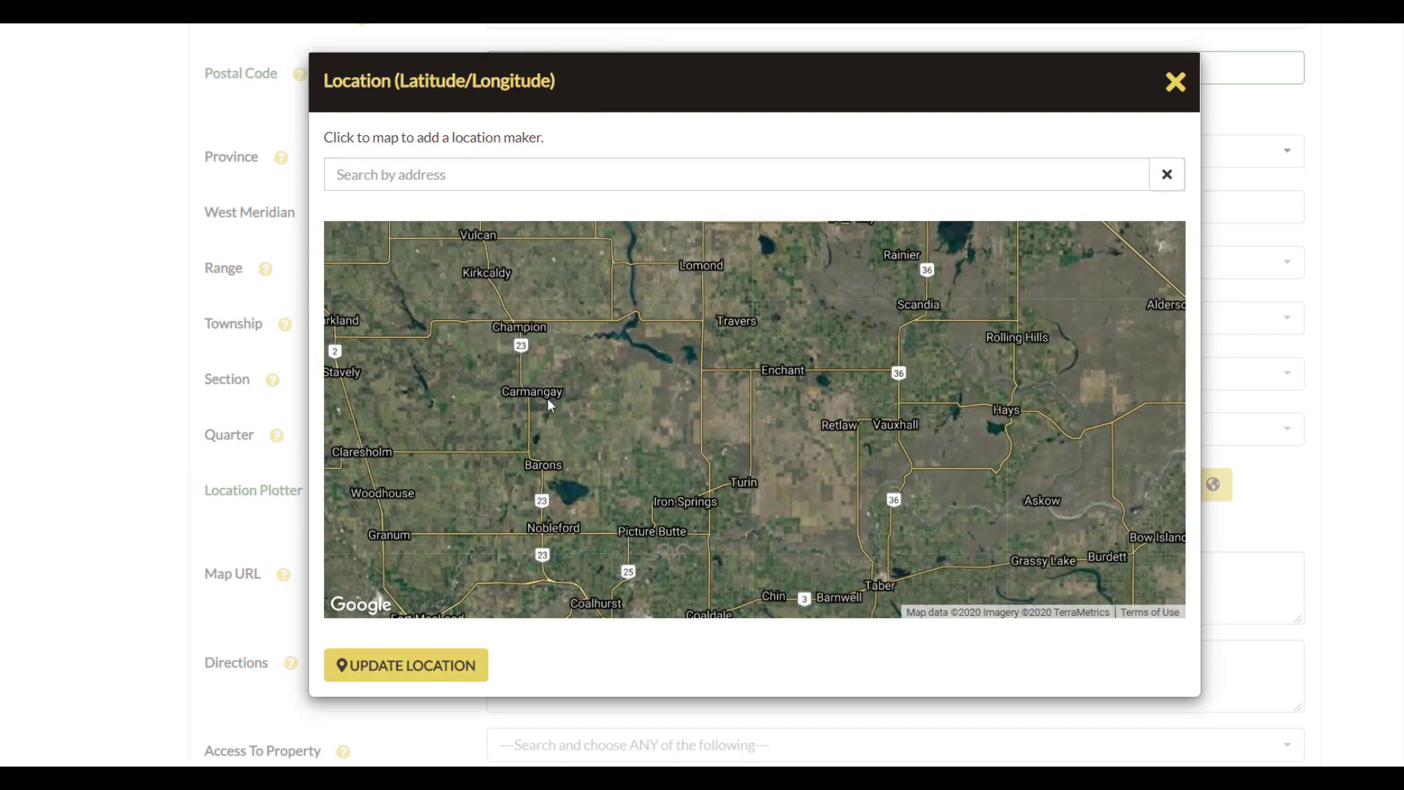
scroll(547, 398, down, 1)
scroll(547, 398, down, 1)
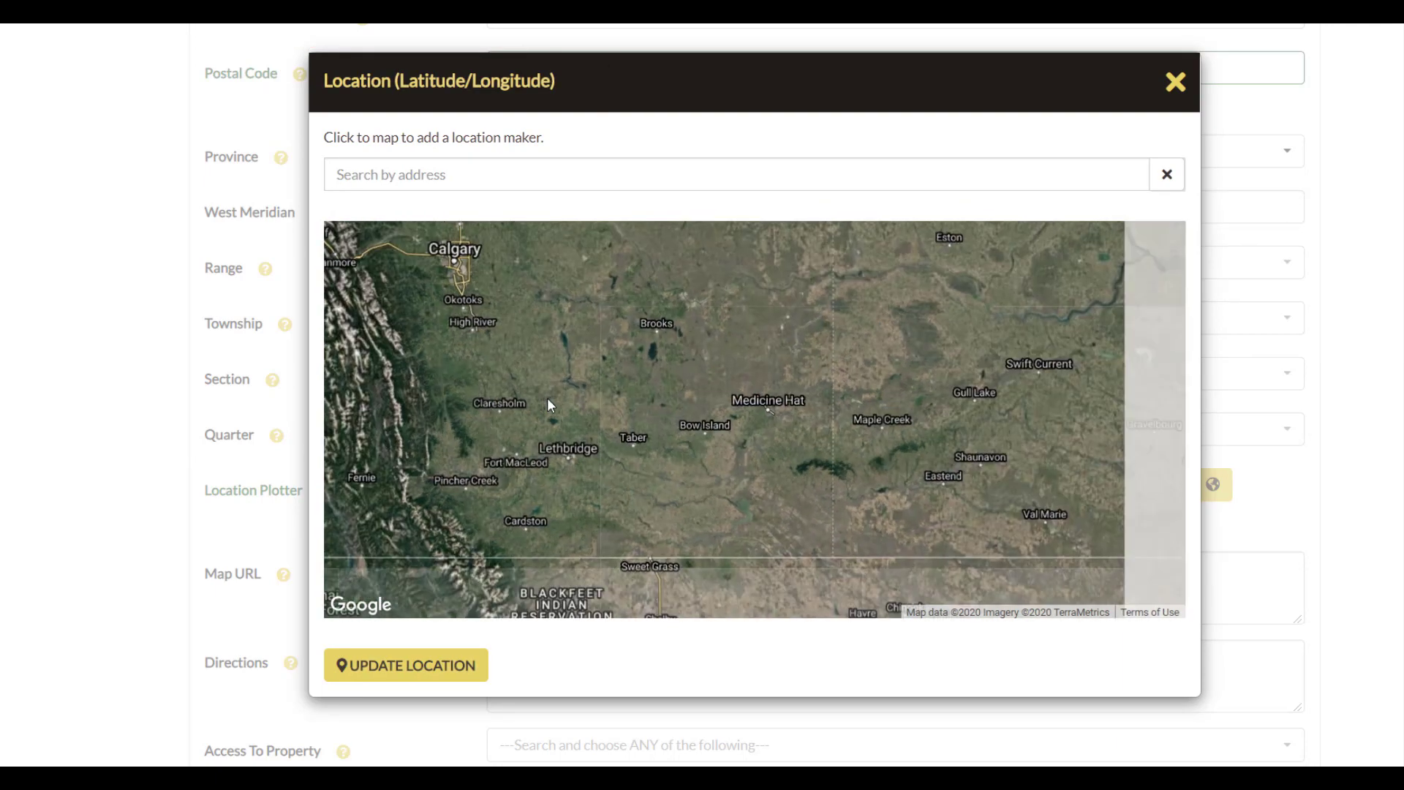
drag(564, 384, 721, 438)
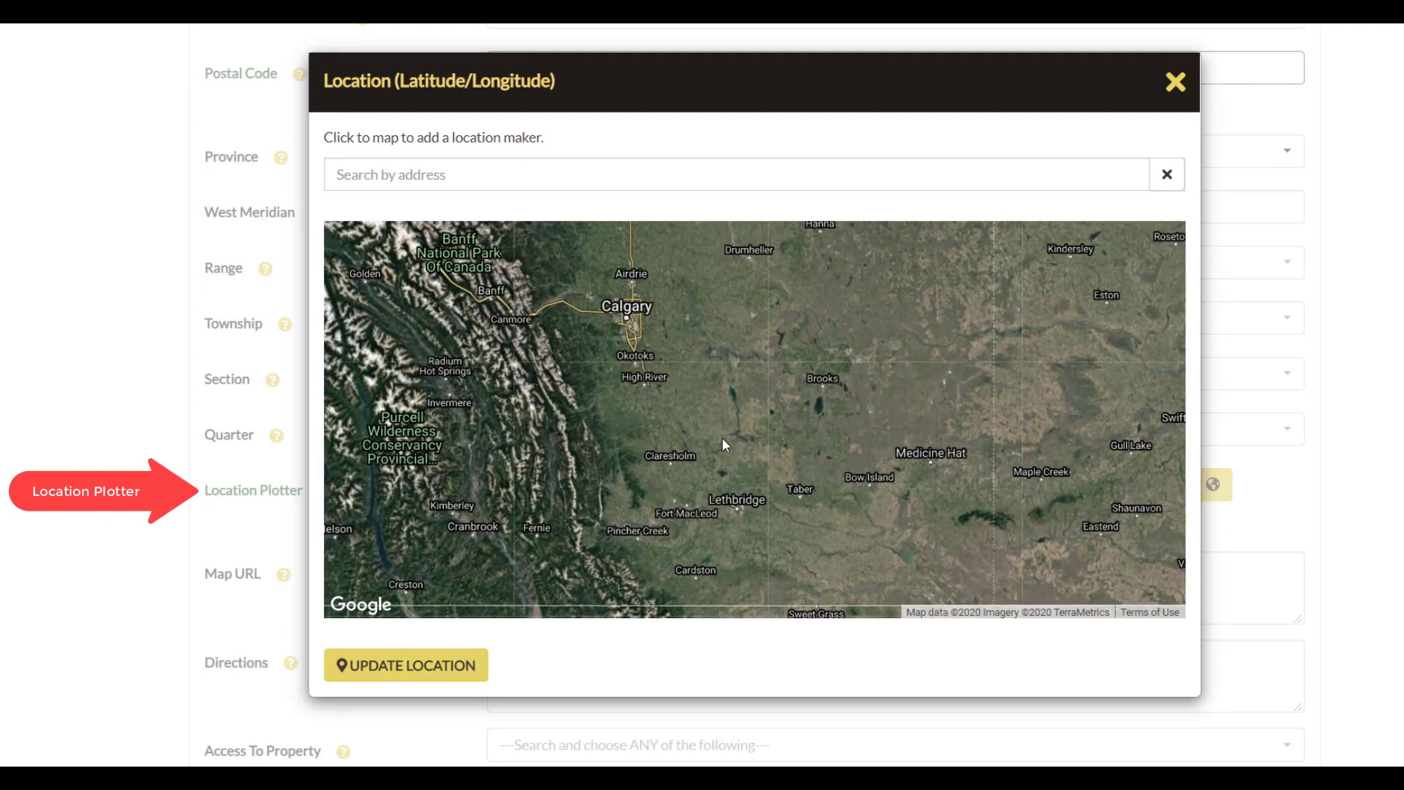
click(1175, 82)
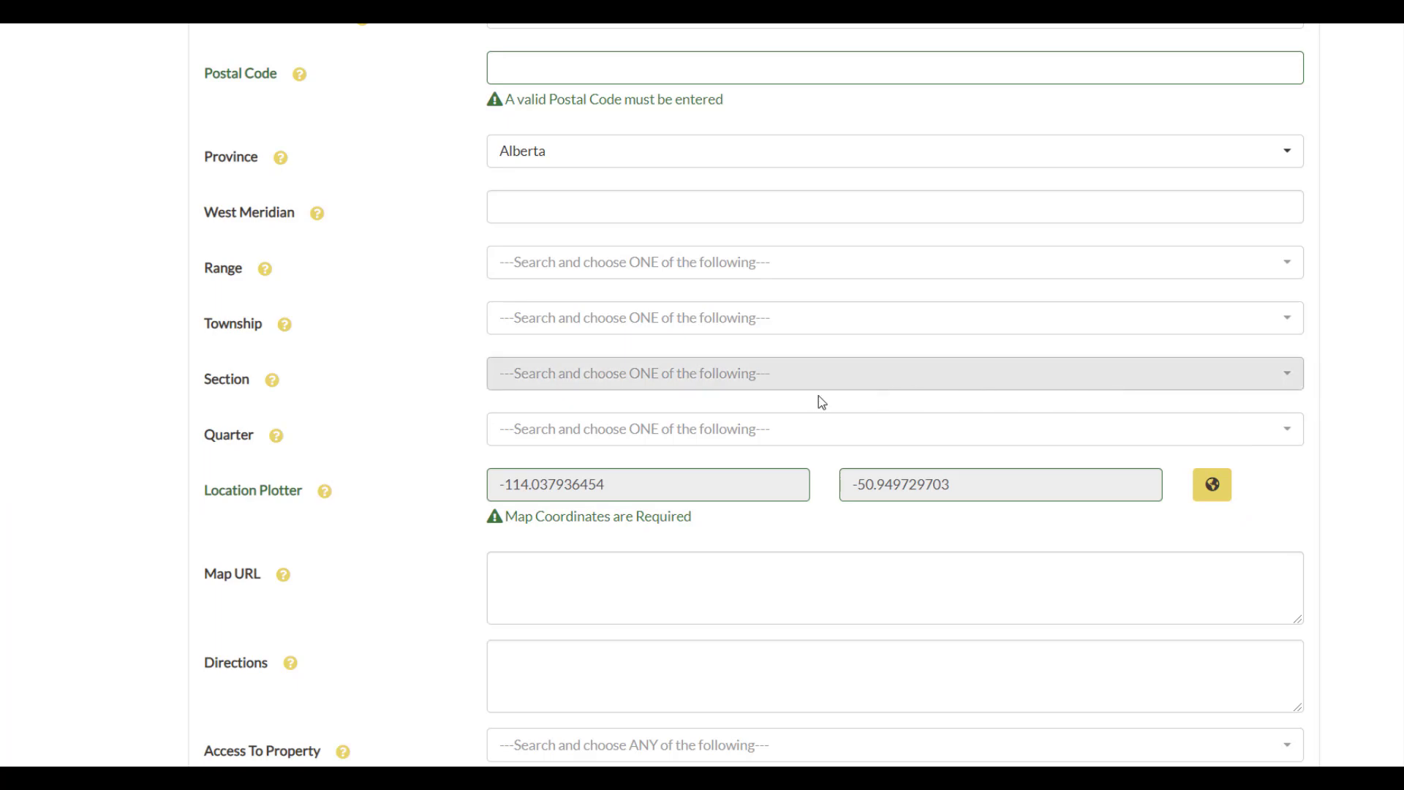
Validate the listing and review the summary of missing required fields.
scroll(817, 401, up, 8)
scroll(813, 402, up, 6)
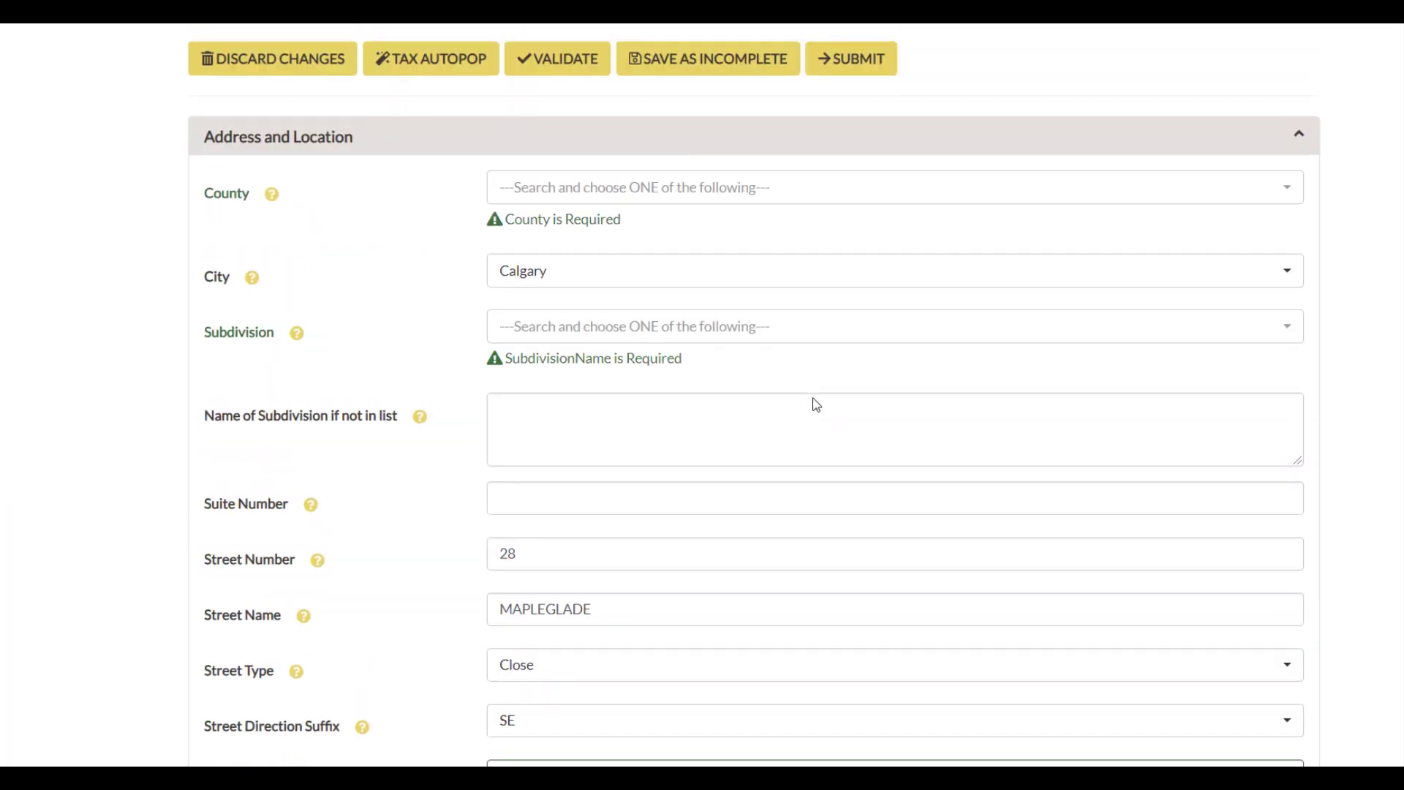
click(560, 343)
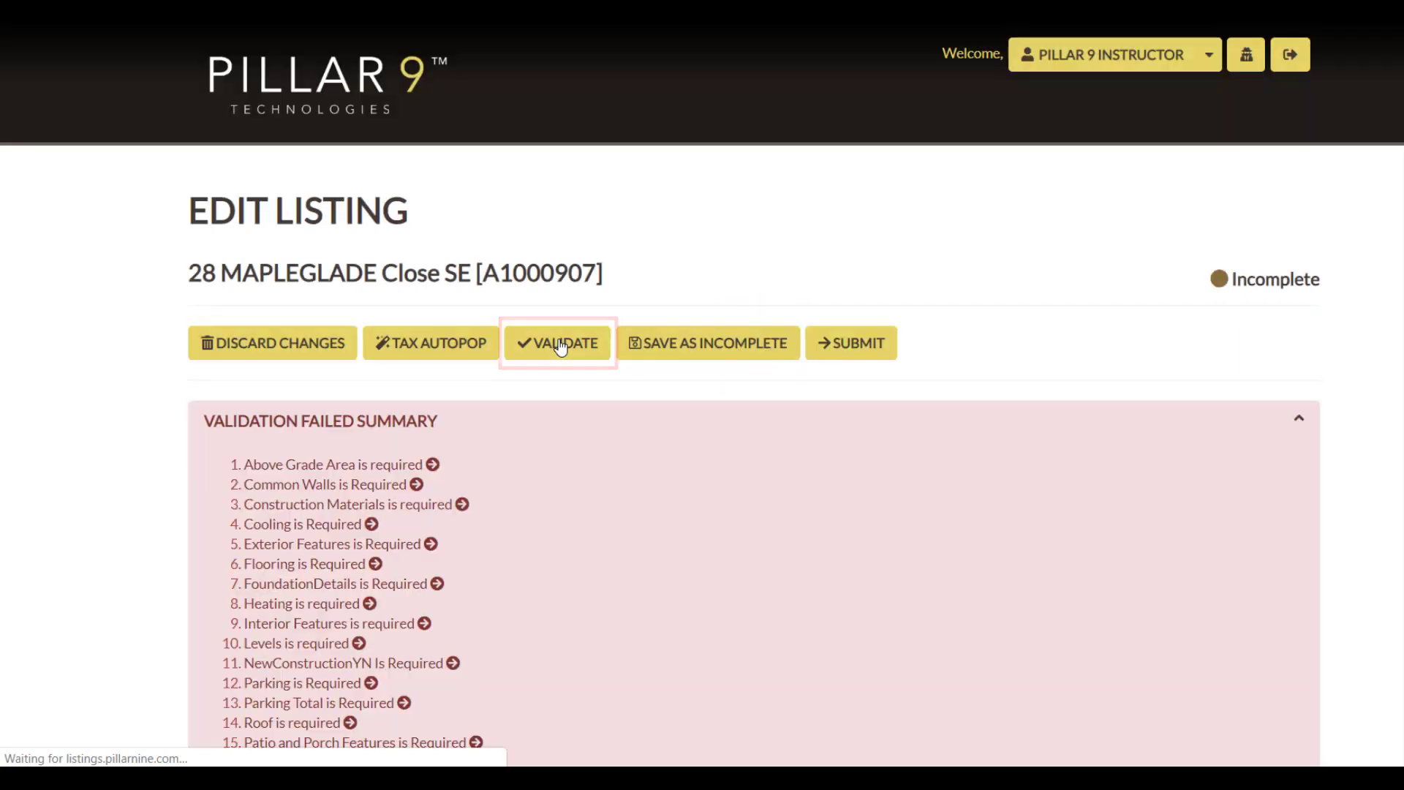
scroll(567, 420, down, 3)
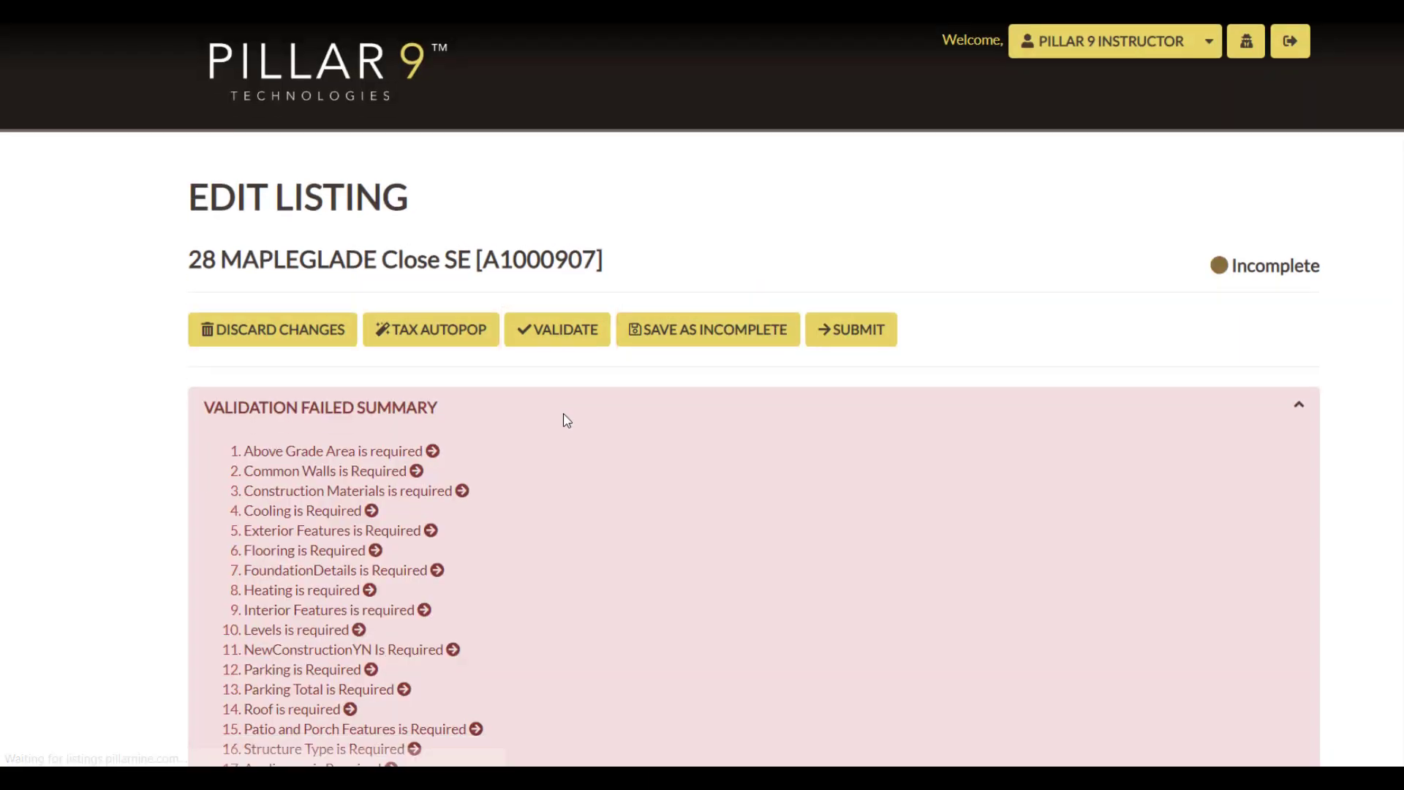
scroll(566, 420, down, 1)
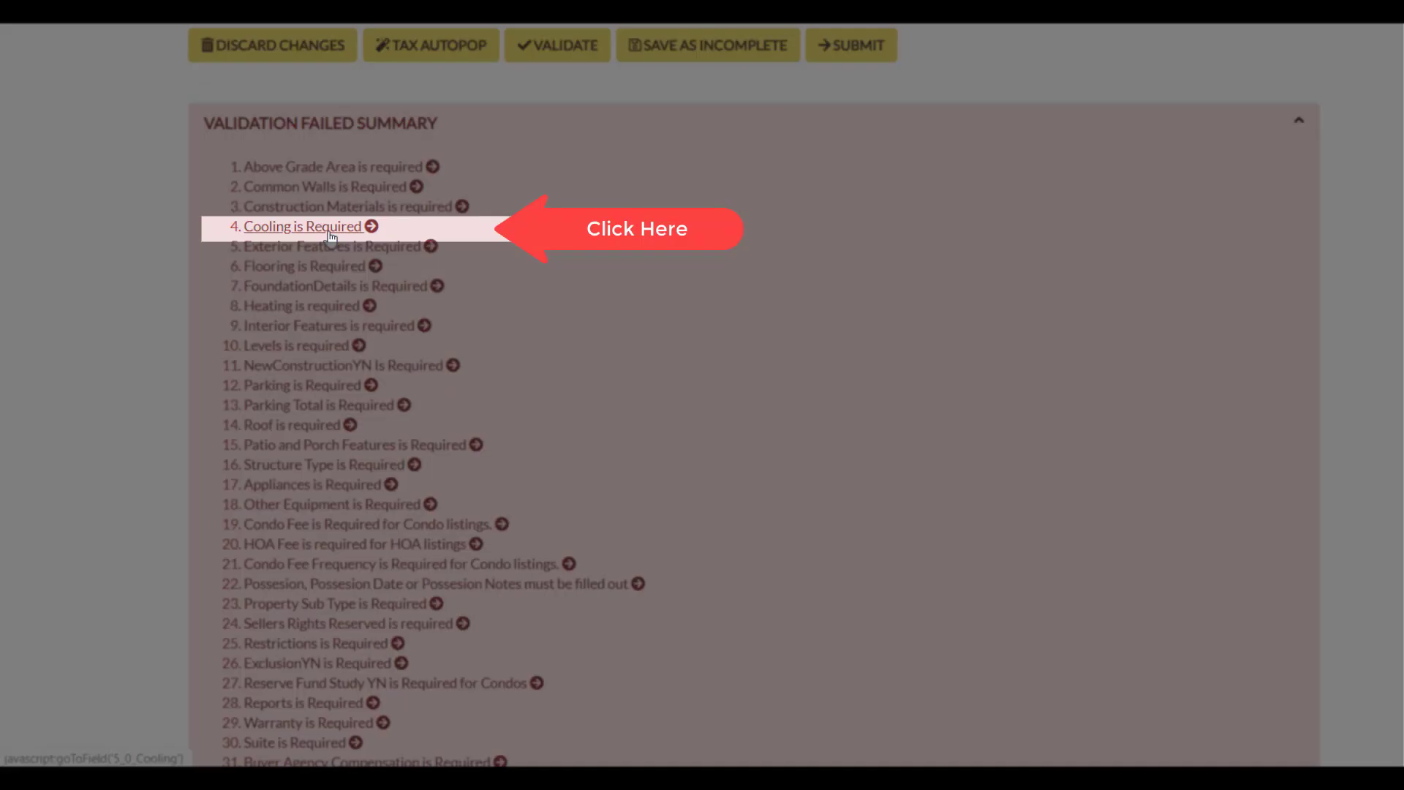
Go to the Cooling field from its validation error, then return to the validation summary.
click(329, 227)
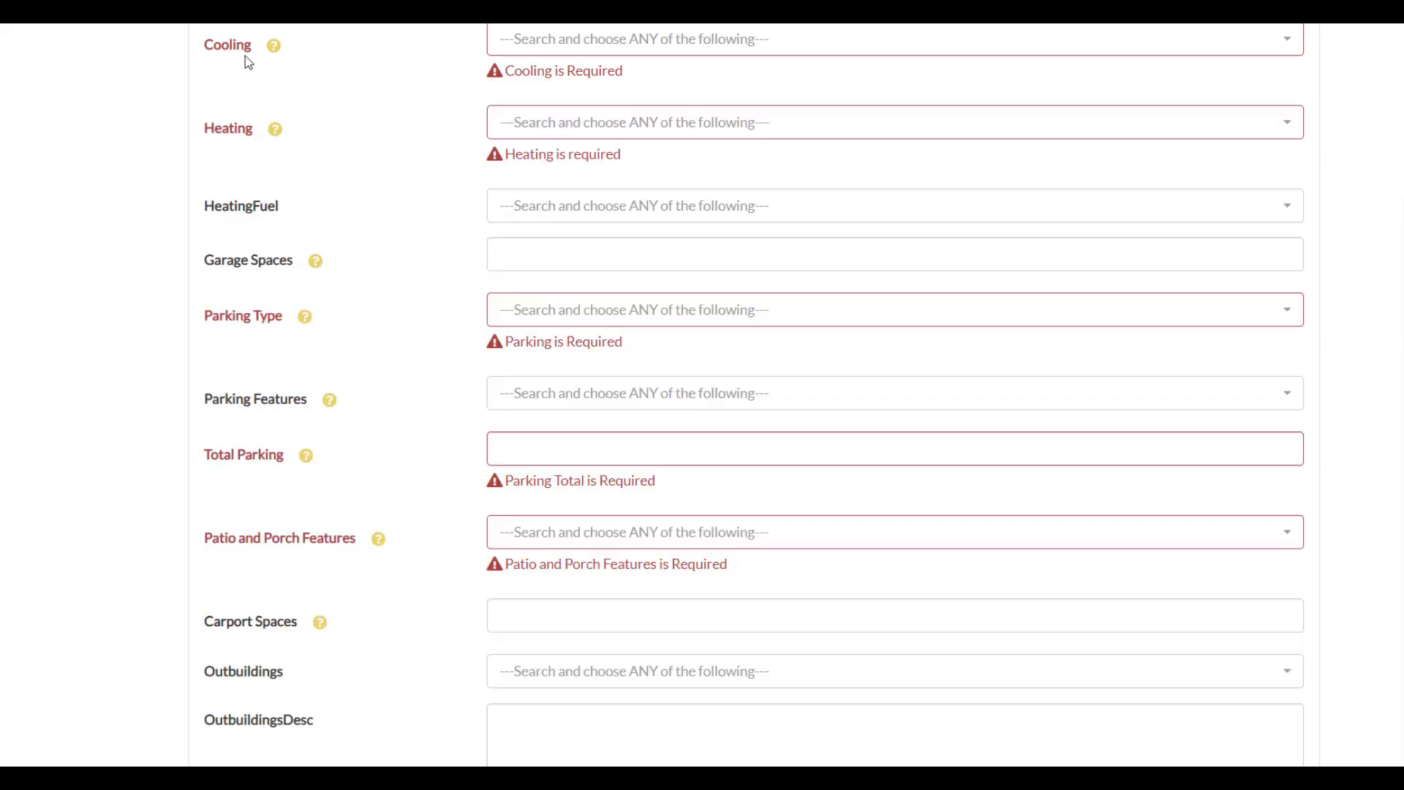
scroll(446, 150, up, 8)
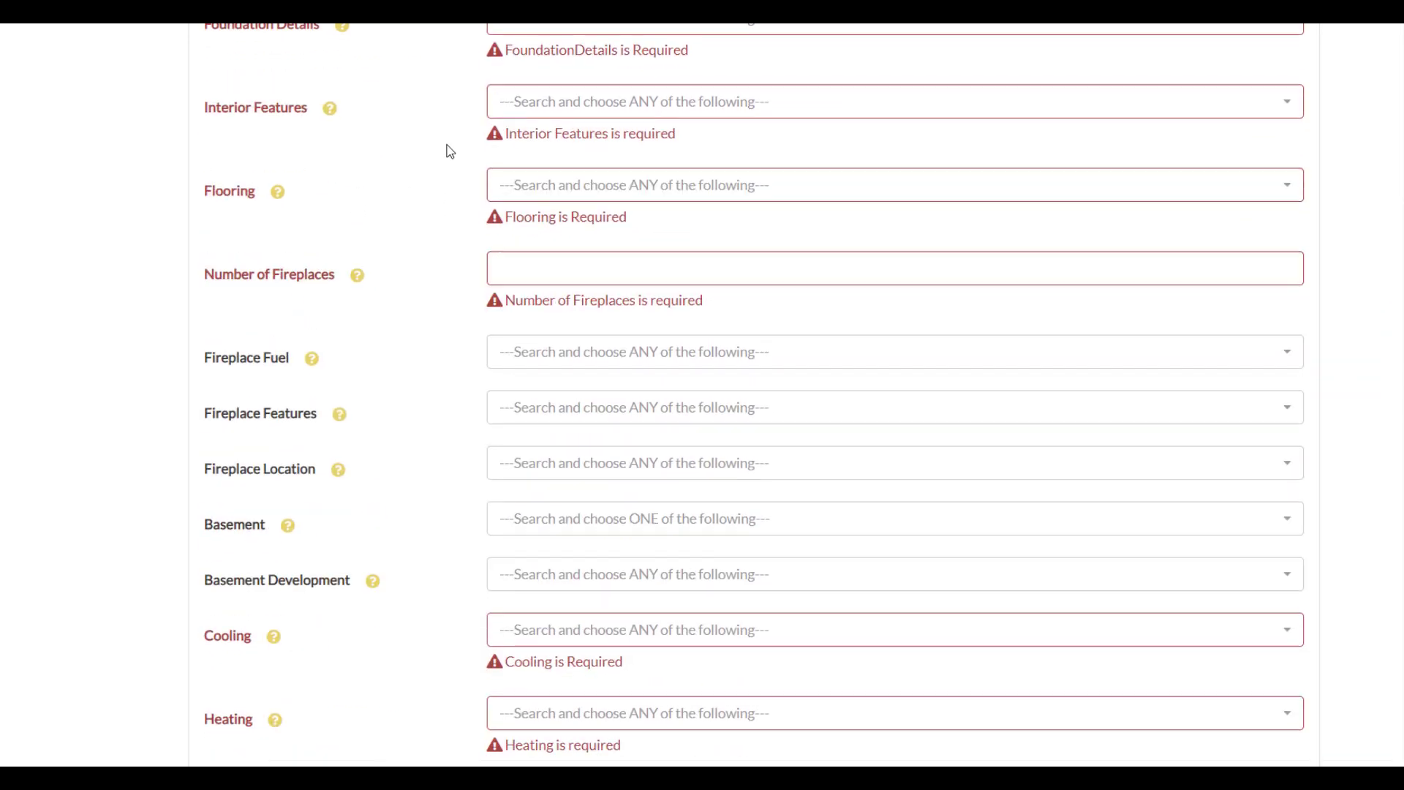
scroll(447, 150, up, 15)
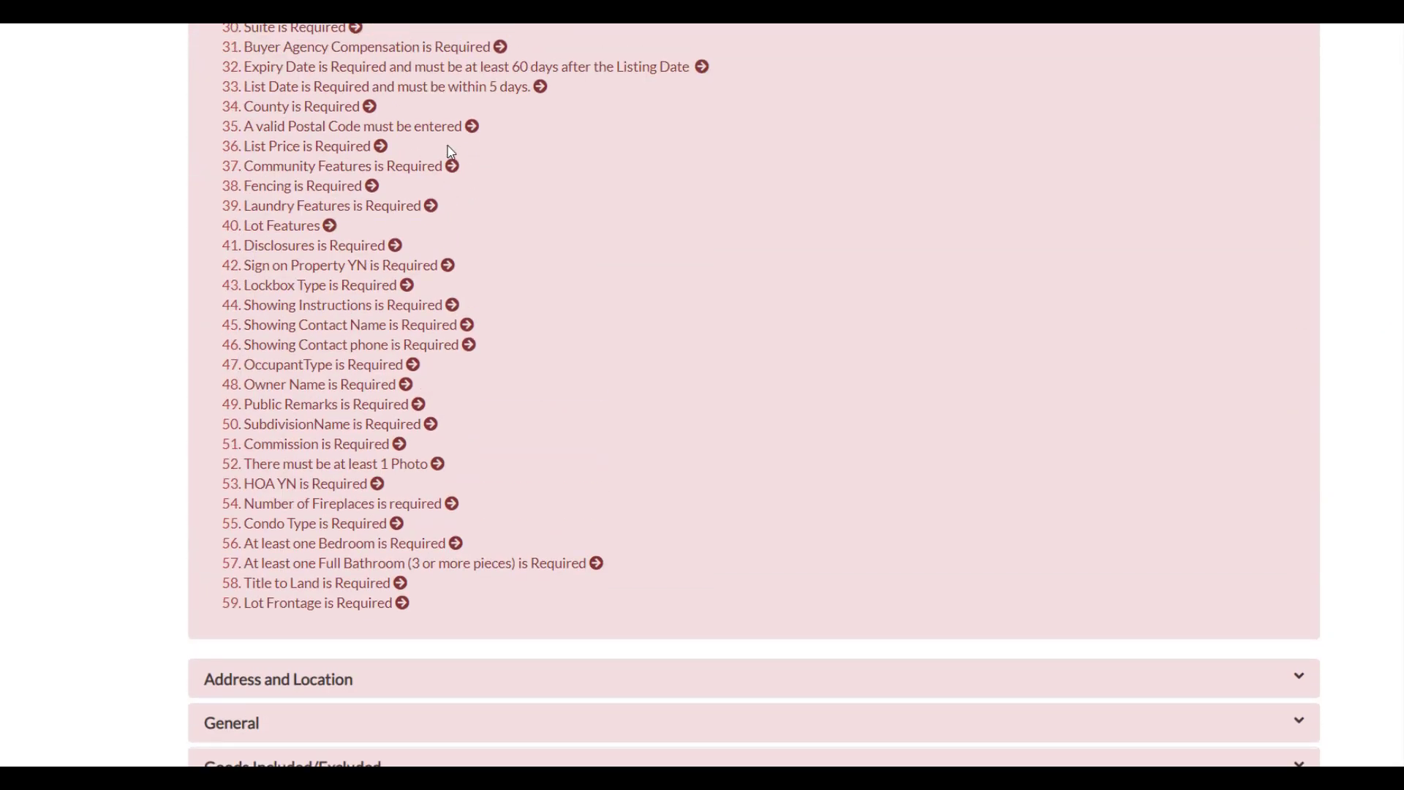
scroll(598, 147, up, 6)
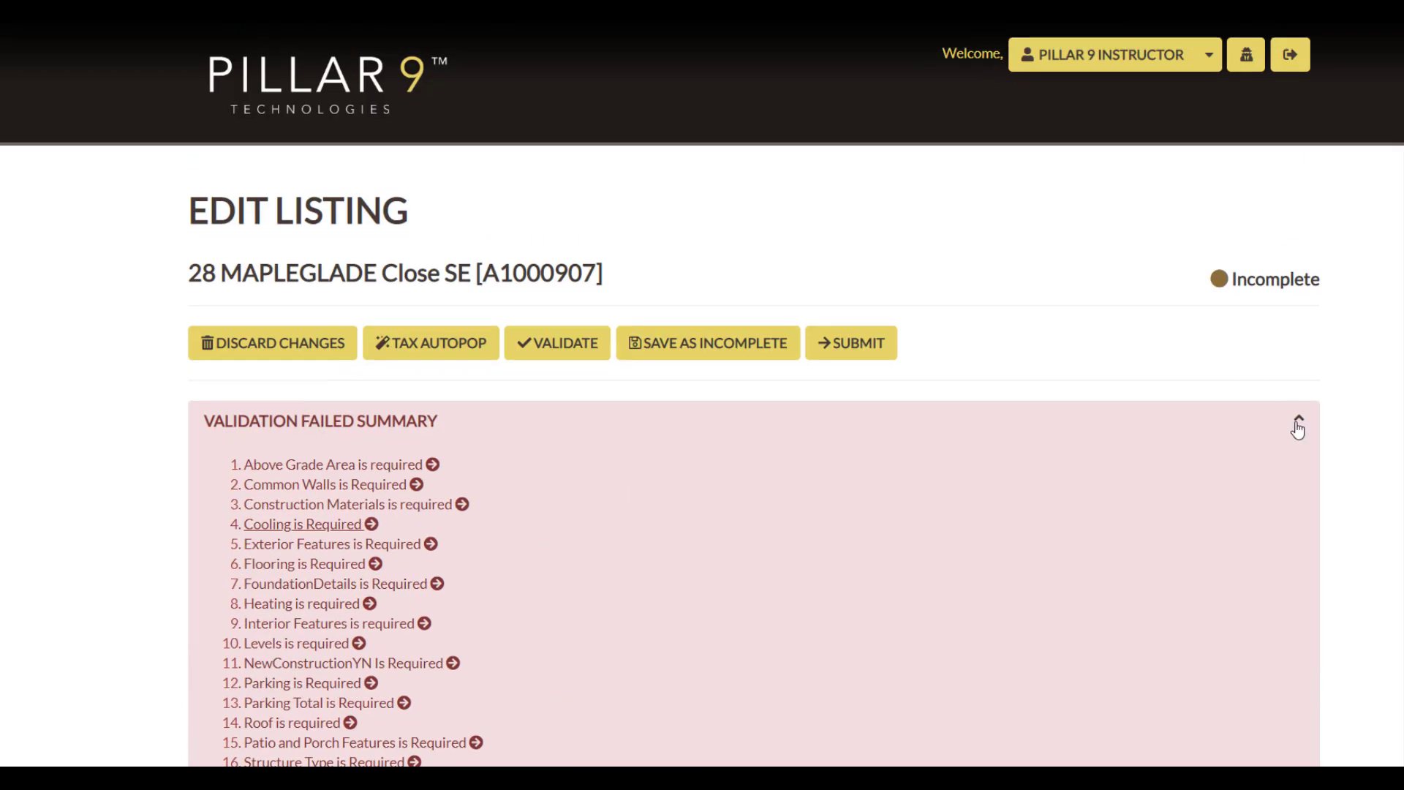
Collapse the validation summary and discard the changes to the listing.
click(1299, 423)
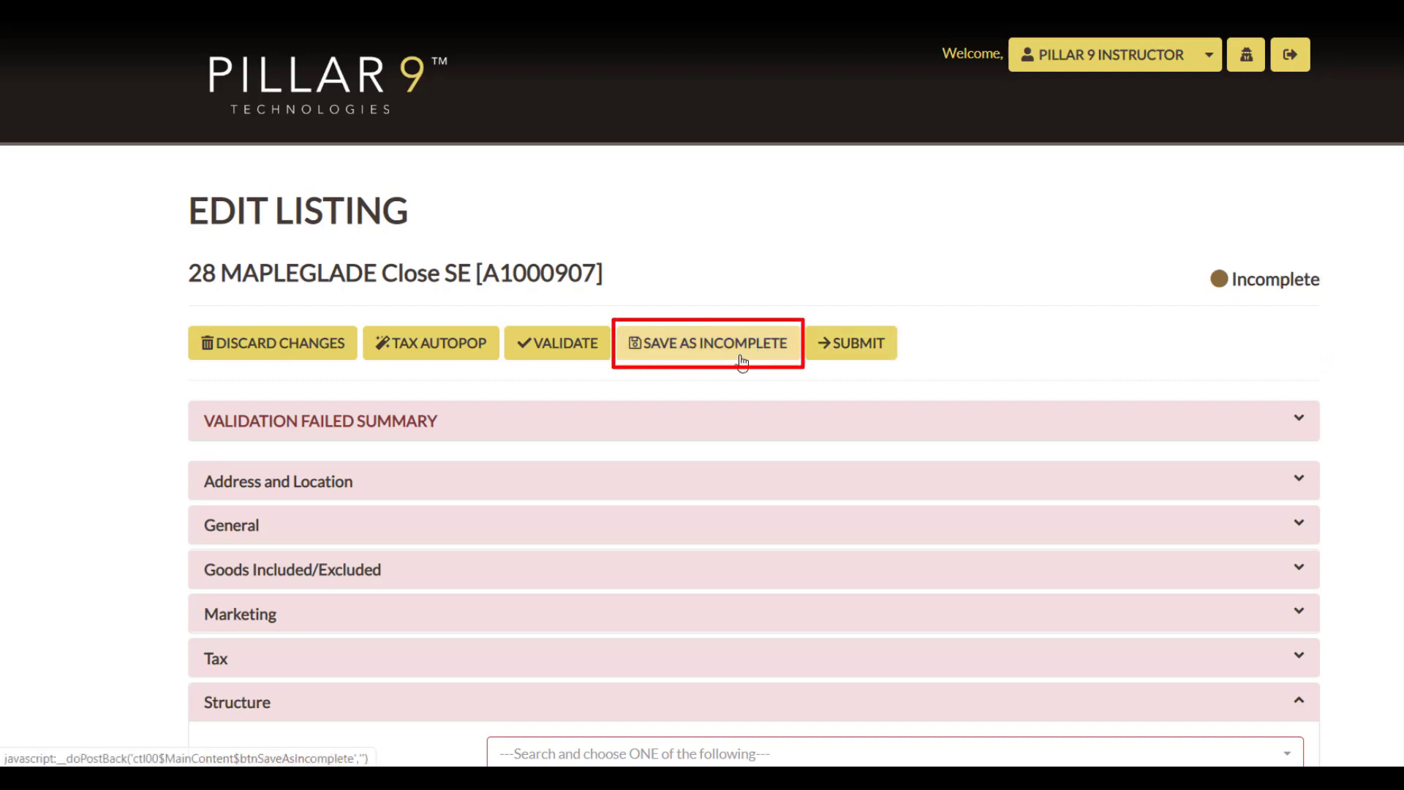
click(269, 354)
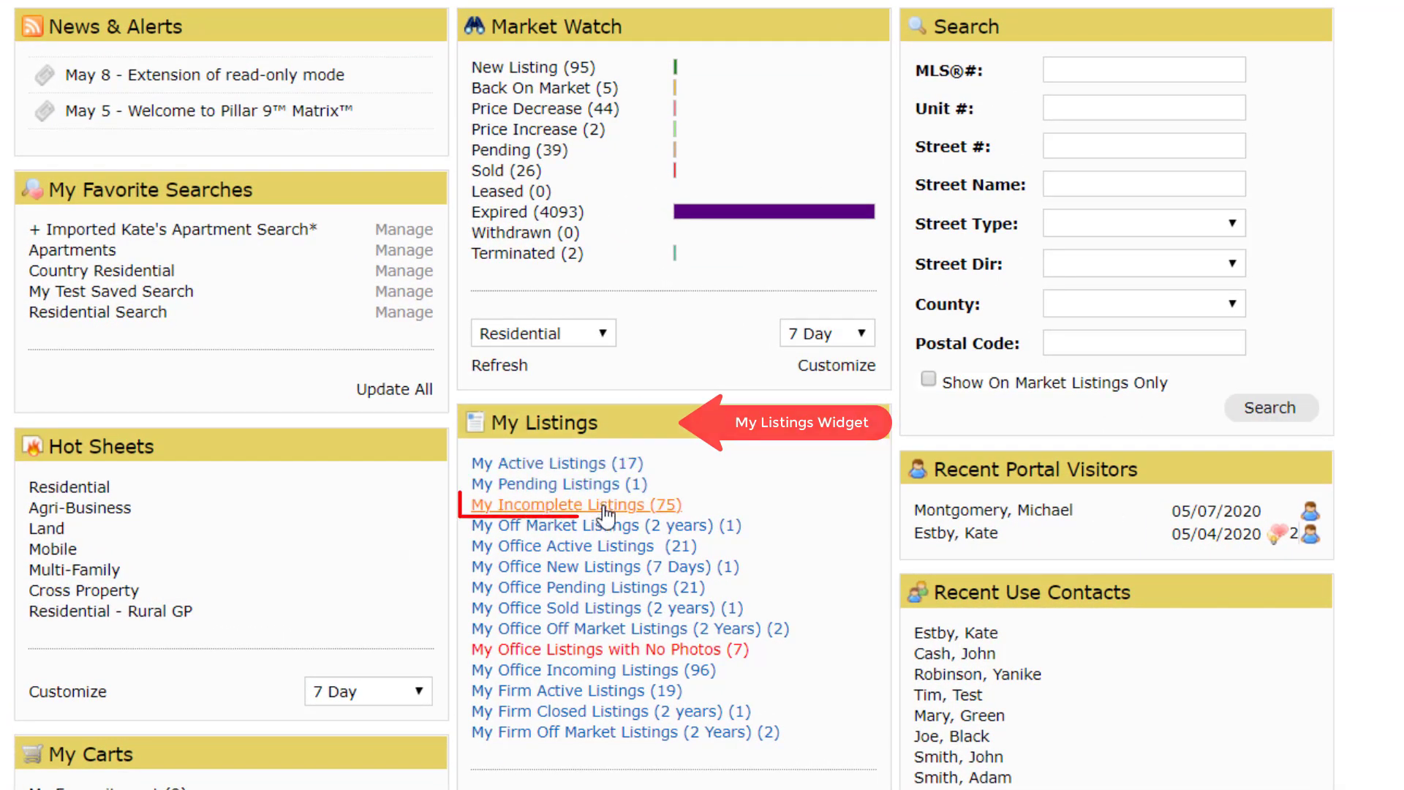
Switch to Matrix, open My Incomplete Listings and view the full details of the first listing.
click(578, 504)
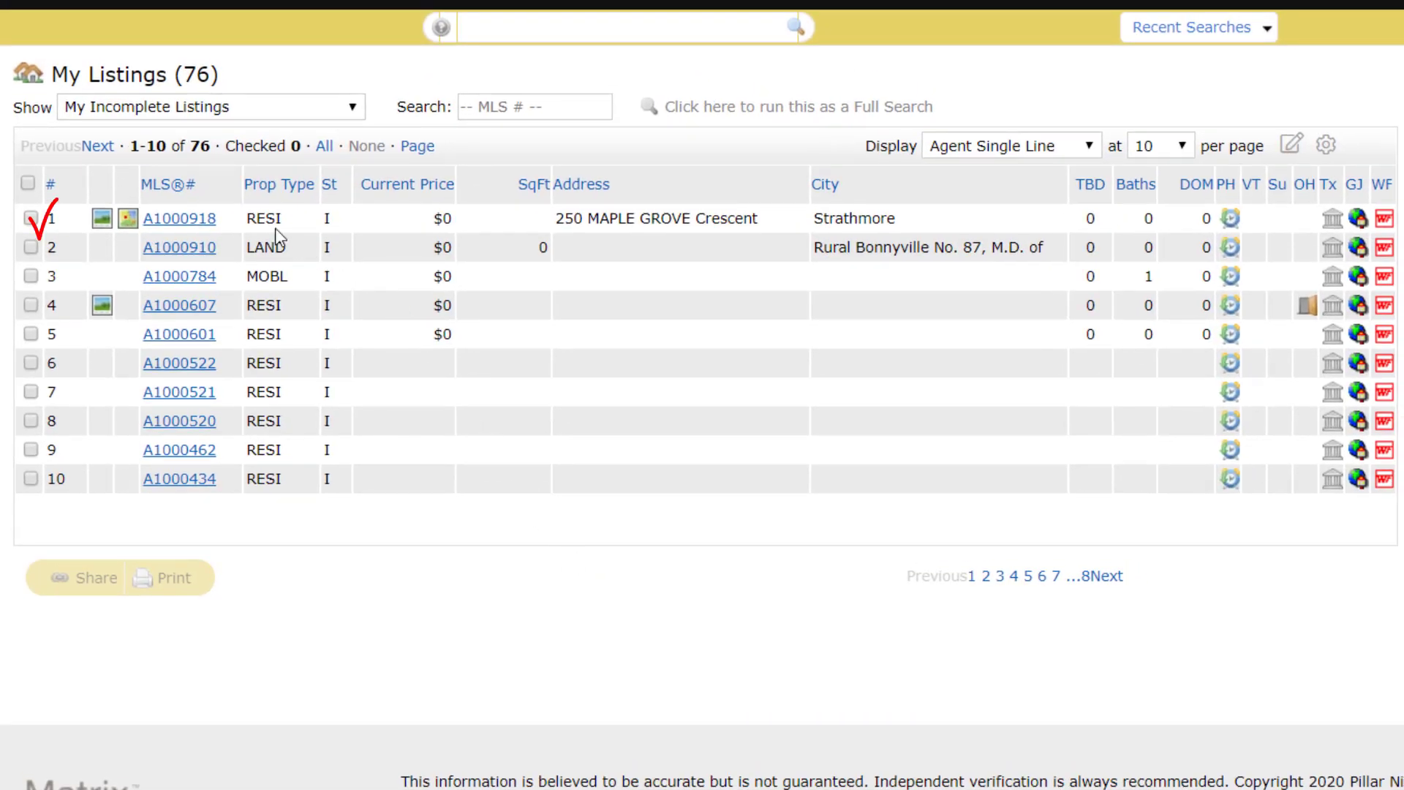
click(179, 219)
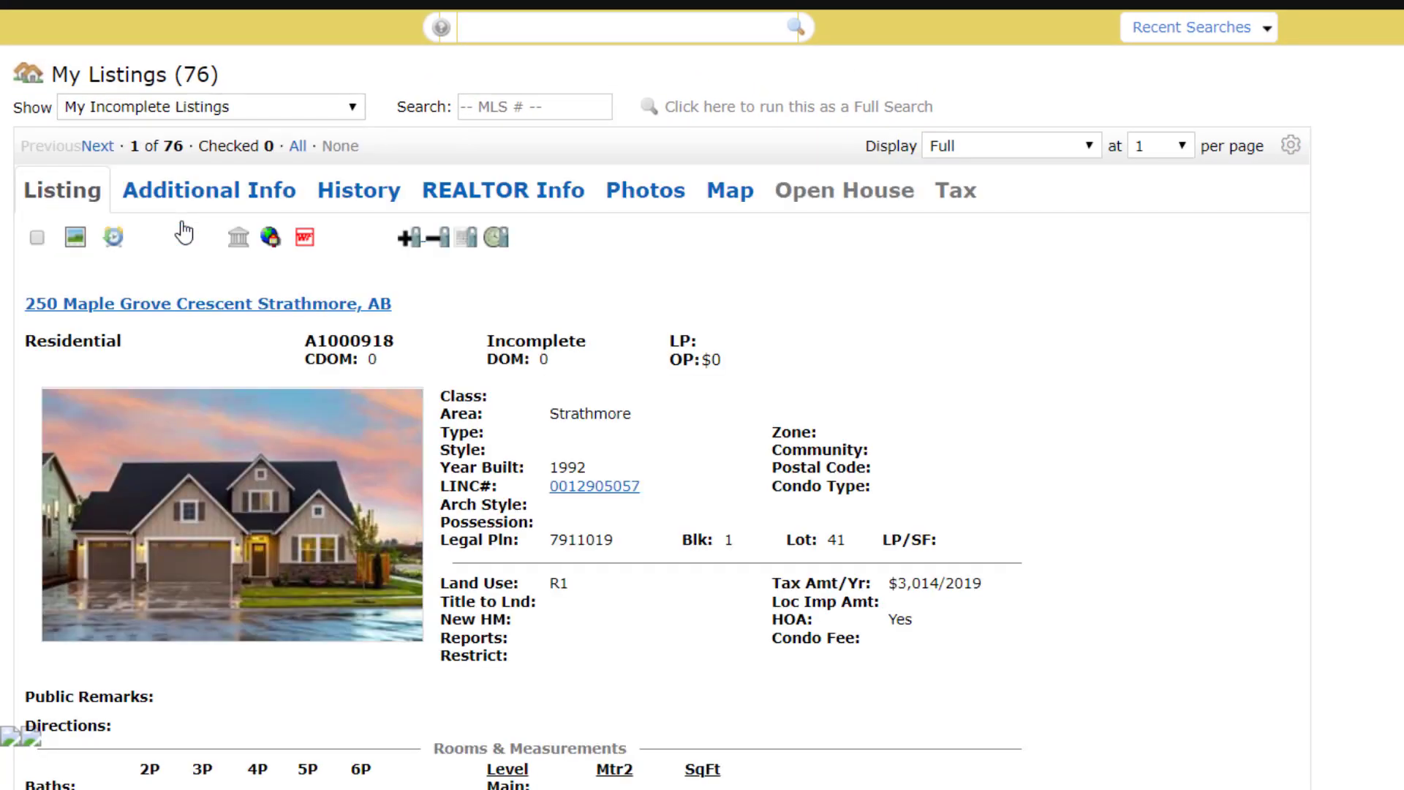
scroll(179, 256, down, 2)
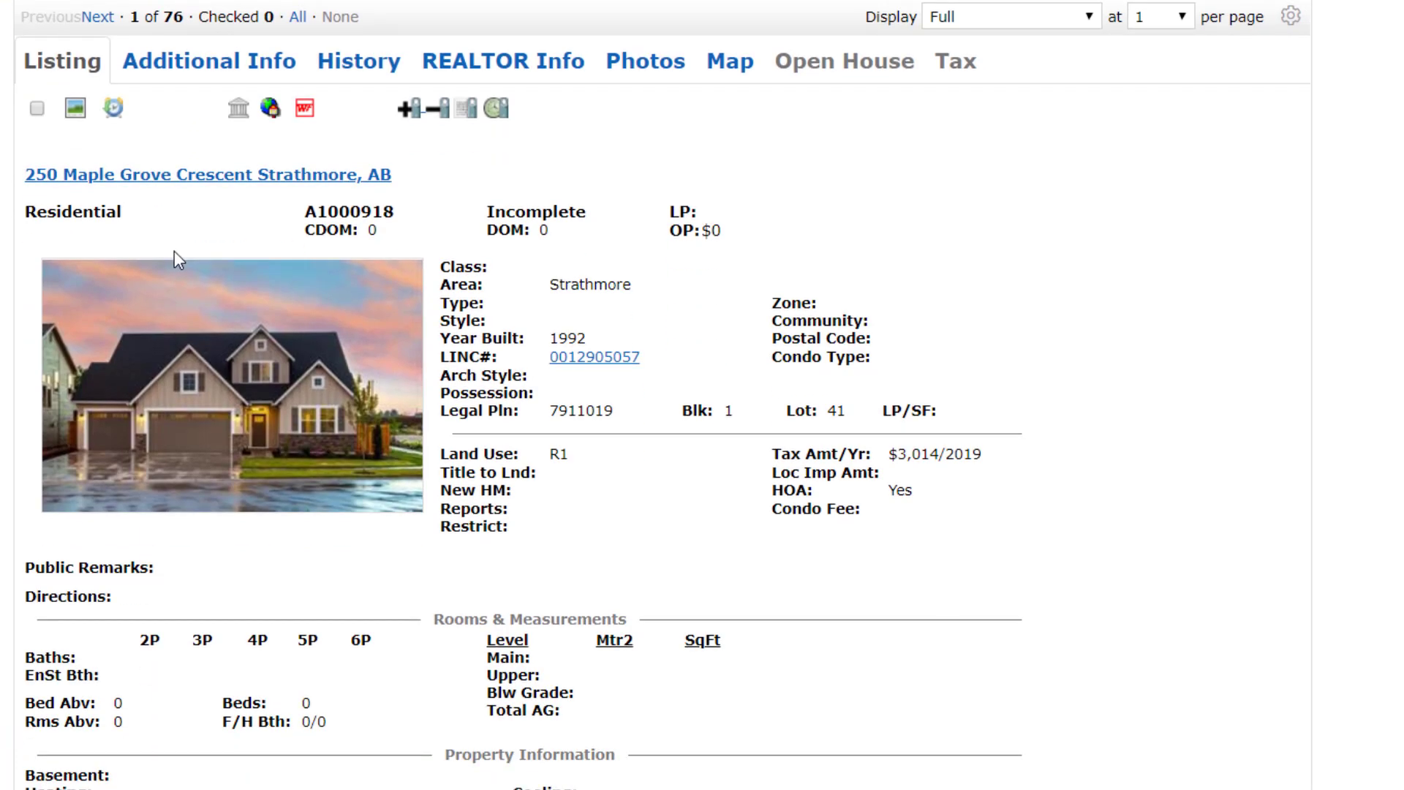
scroll(174, 251, up, 2)
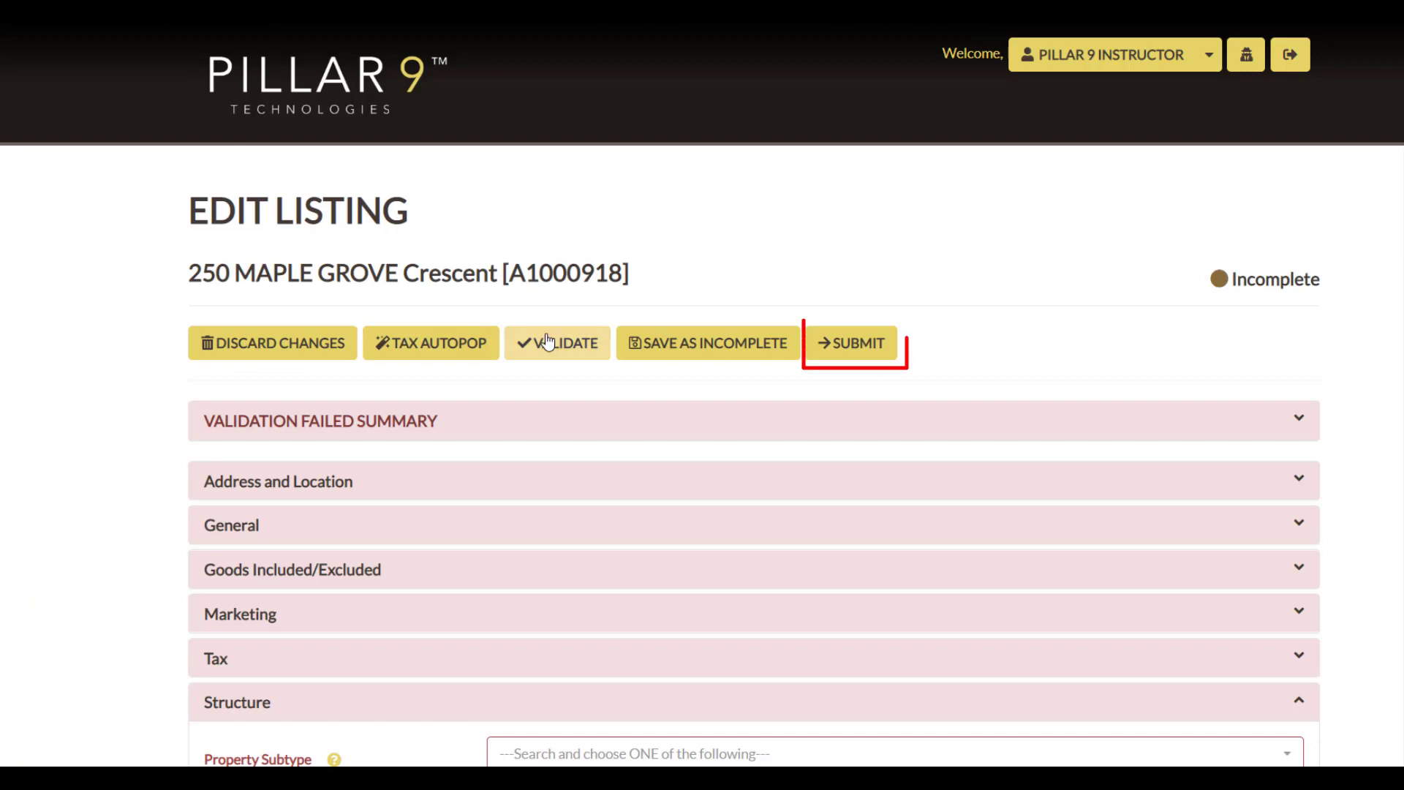
Submit the incomplete Strathmore listing from the Edit Listing page.
click(836, 365)
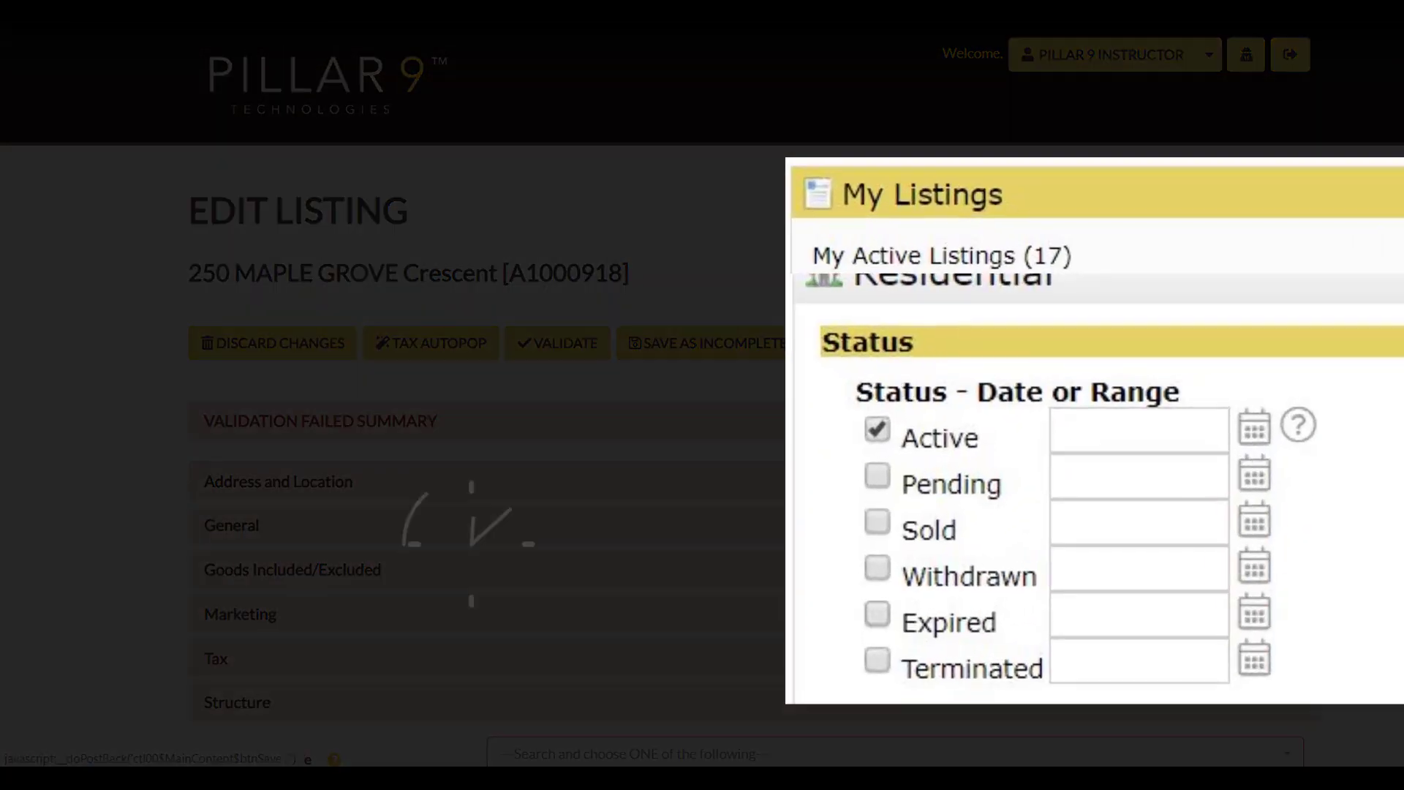